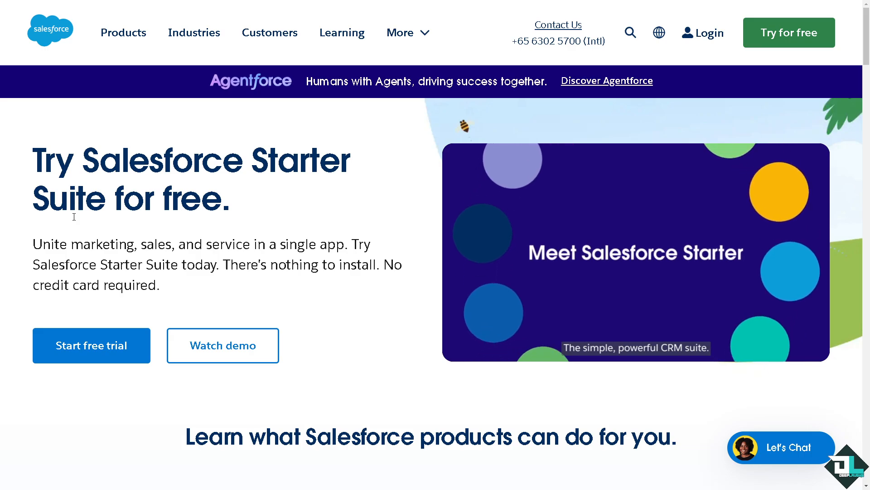
Sign in to the Salesforce trial org and close the welcome video popup on Setup Home
{"action": "left_click", "coordinate": [711, 36]}
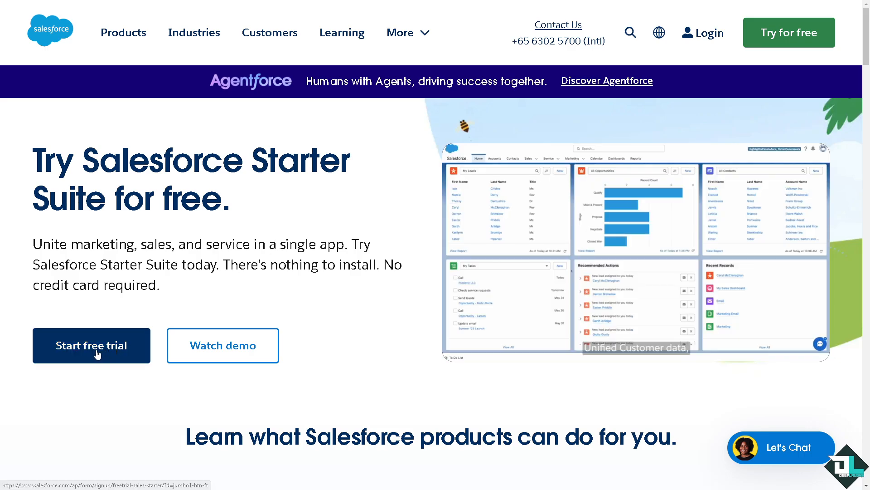
{"action": "left_click", "coordinate": [97, 353]}
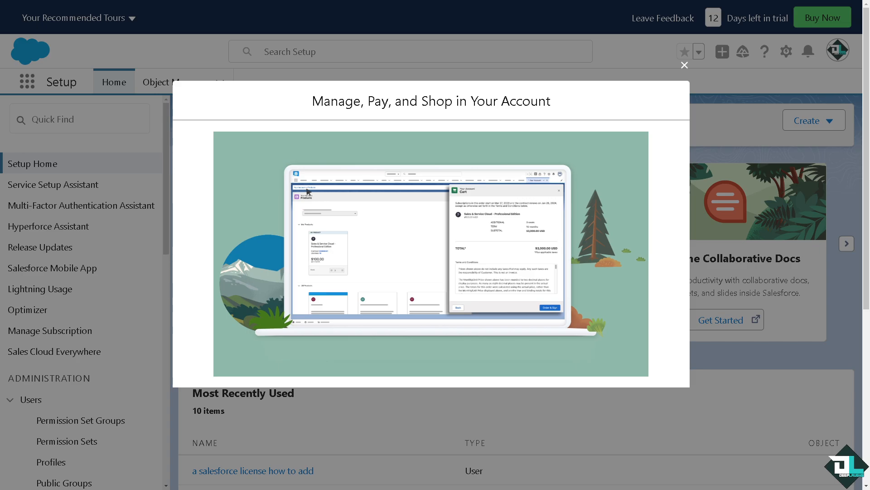
{"action": "mouse_move", "coordinate": [563, 186]}
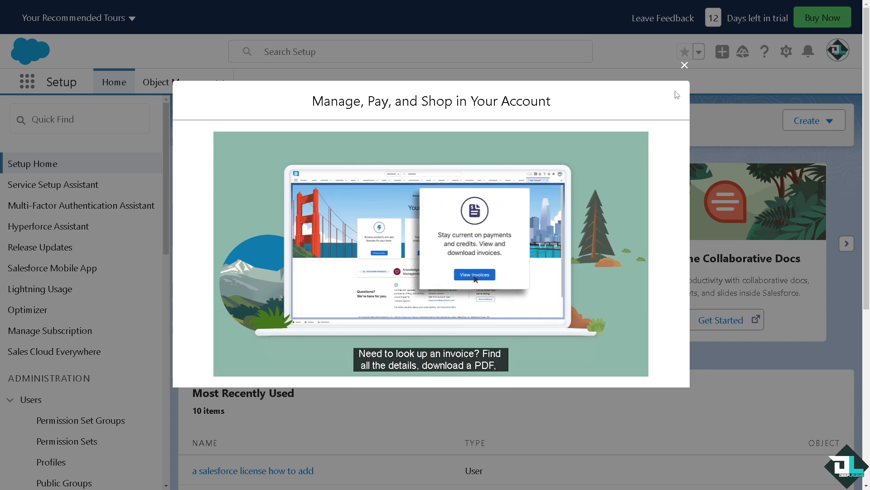
{"action": "left_click", "coordinate": [684, 65]}
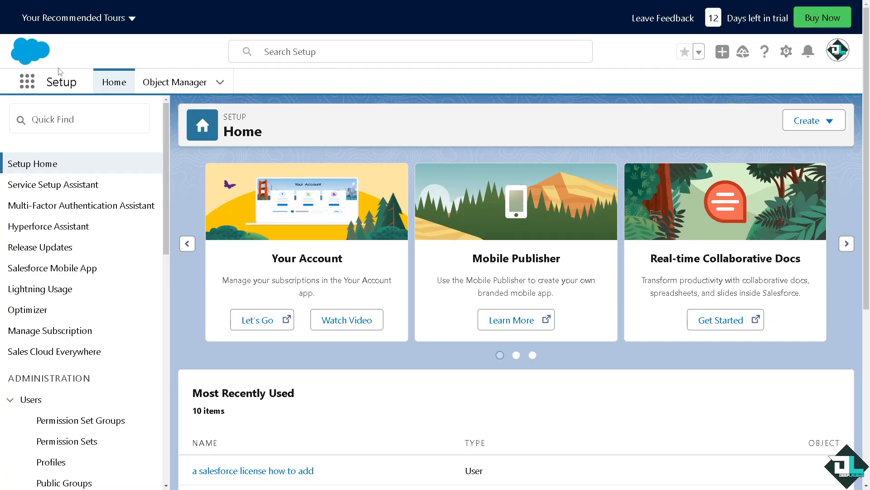
Open the Reports page by searching for it in the App Launcher
{"action": "left_click", "coordinate": [30, 86]}
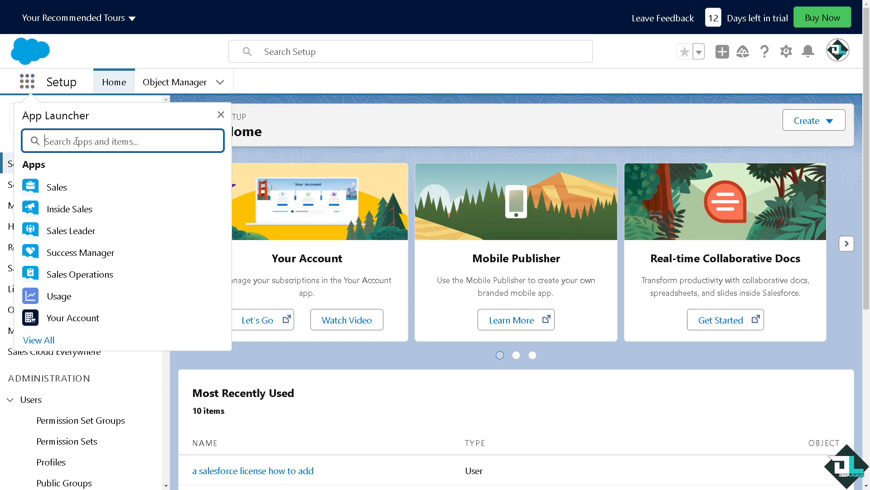
{"action": "type", "text": "Report"}
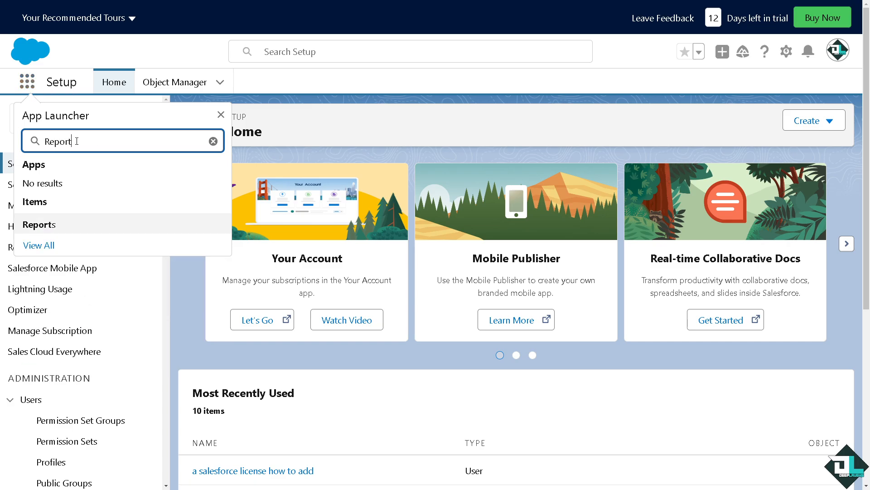
{"action": "left_click", "coordinate": [53, 224]}
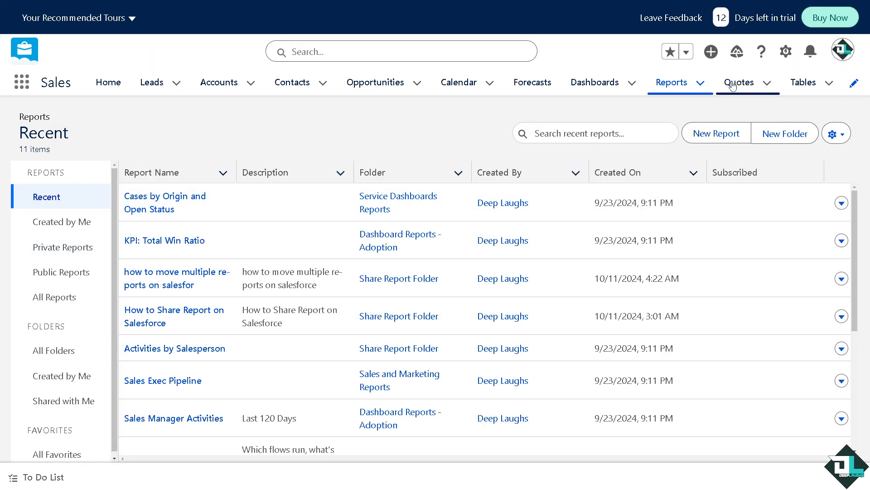
{"action": "left_click", "coordinate": [701, 83]}
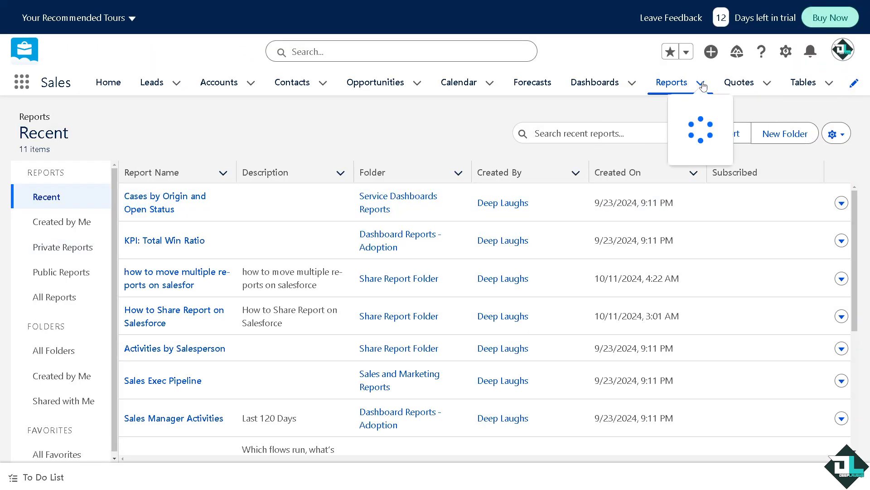
{"action": "left_click", "coordinate": [557, 116]}
{"action": "left_click", "coordinate": [701, 87]}
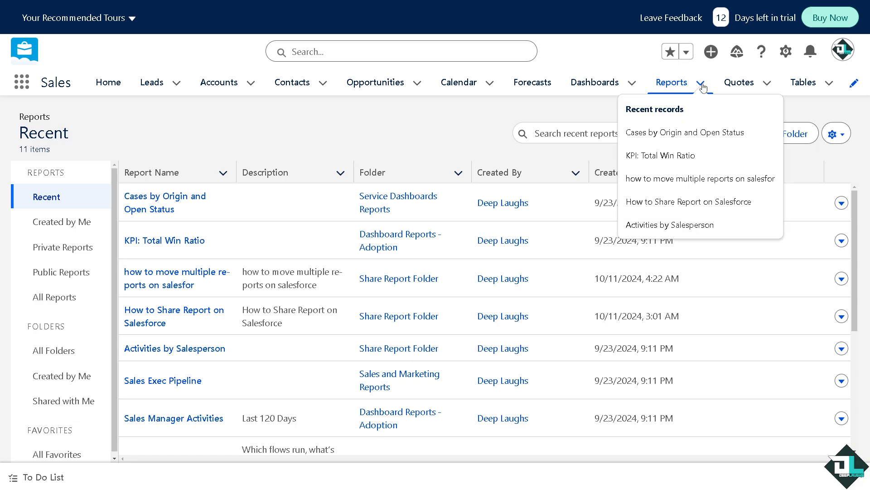
{"action": "left_click", "coordinate": [569, 116]}
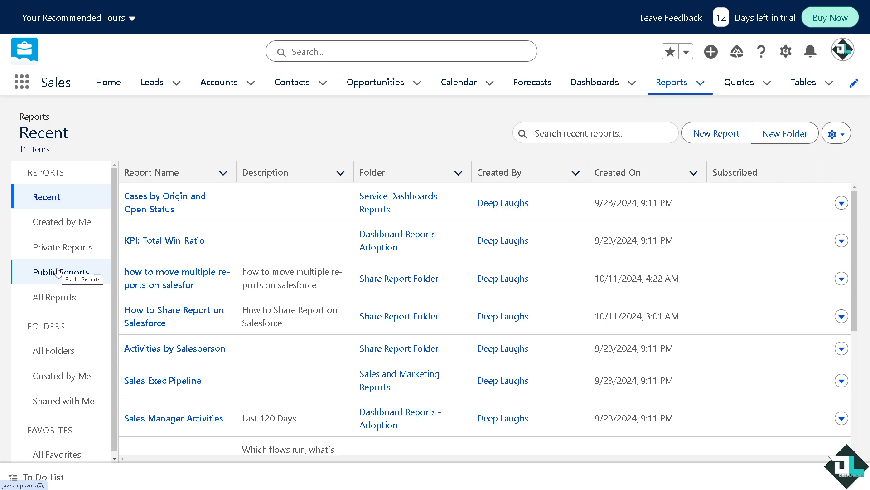
Start creating a new report and filter the report types to the Quotes category
{"action": "left_click", "coordinate": [716, 138]}
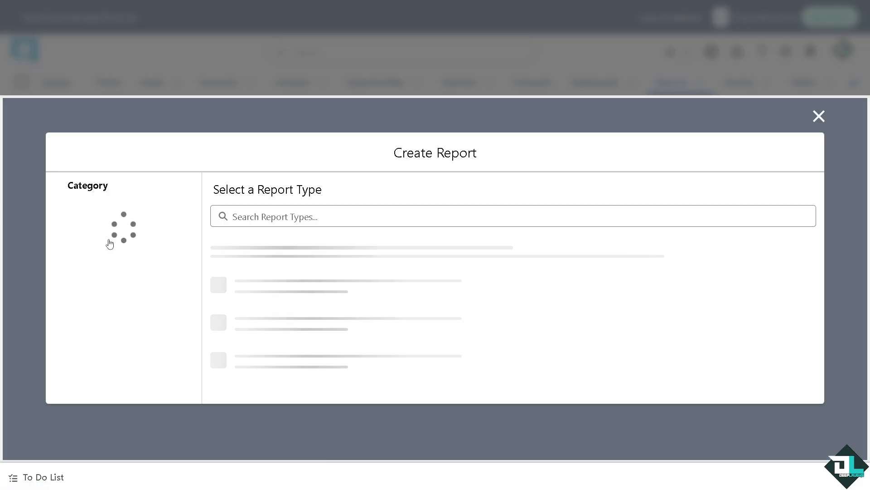
{"action": "left_click", "coordinate": [104, 239]}
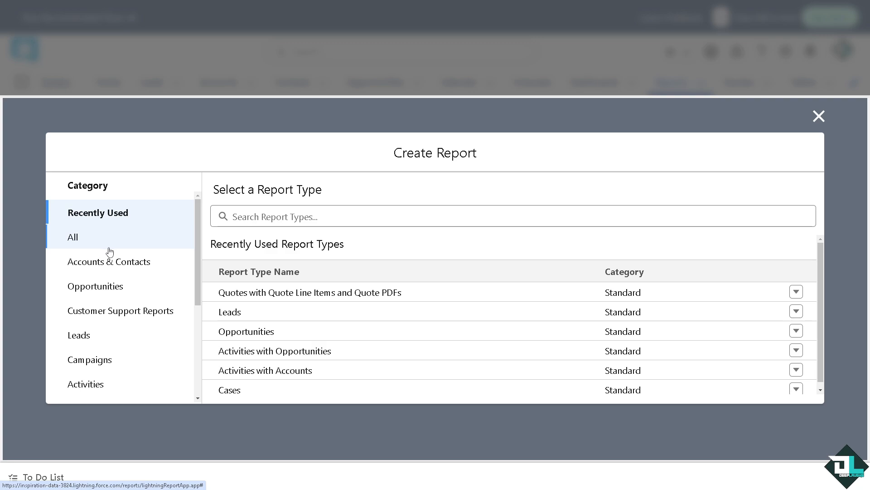
{"action": "scroll", "coordinate": [140, 263], "scroll_direction": "down", "scroll_amount": 1}
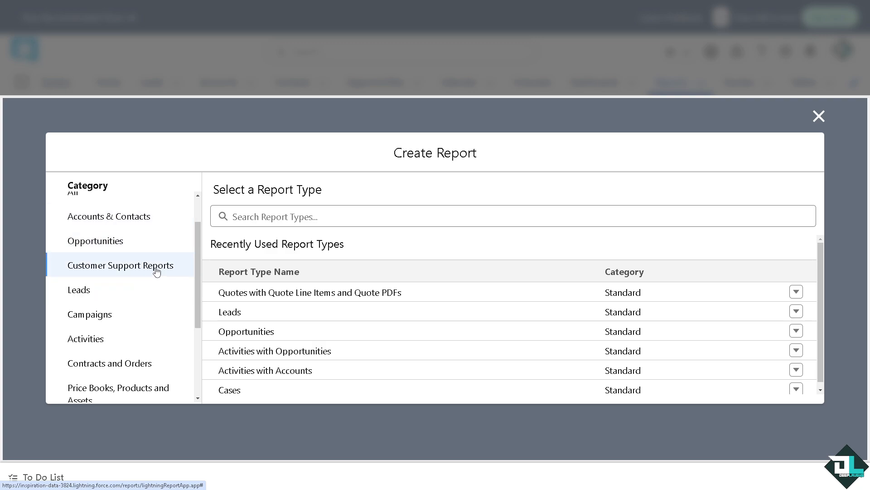
{"action": "scroll", "coordinate": [112, 295], "scroll_direction": "down", "scroll_amount": 1}
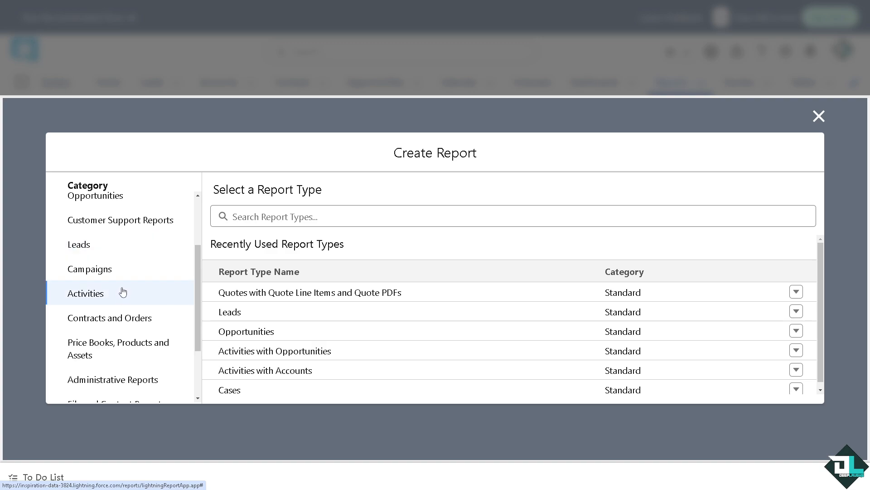
{"action": "scroll", "coordinate": [144, 322], "scroll_direction": "down", "scroll_amount": 2}
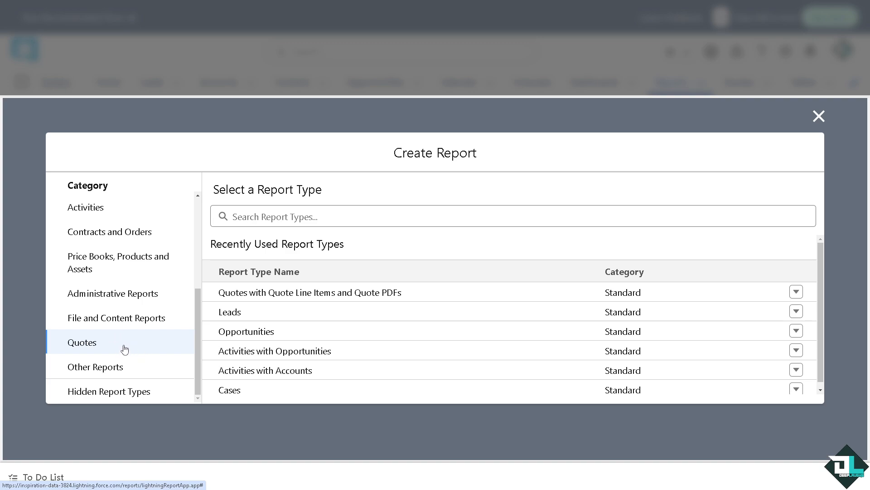
{"action": "left_click", "coordinate": [124, 348]}
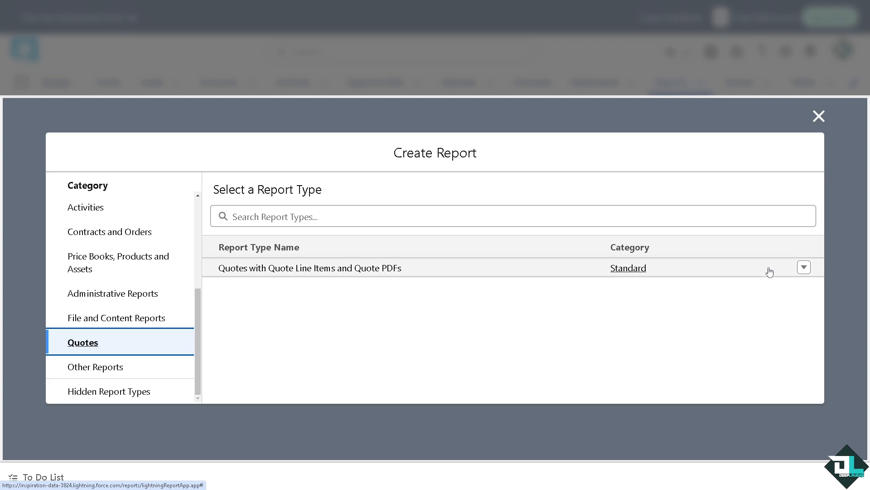
Start a report using the Quotes with Quote Line Items and Quote PDFs report type
{"action": "left_click", "coordinate": [804, 268]}
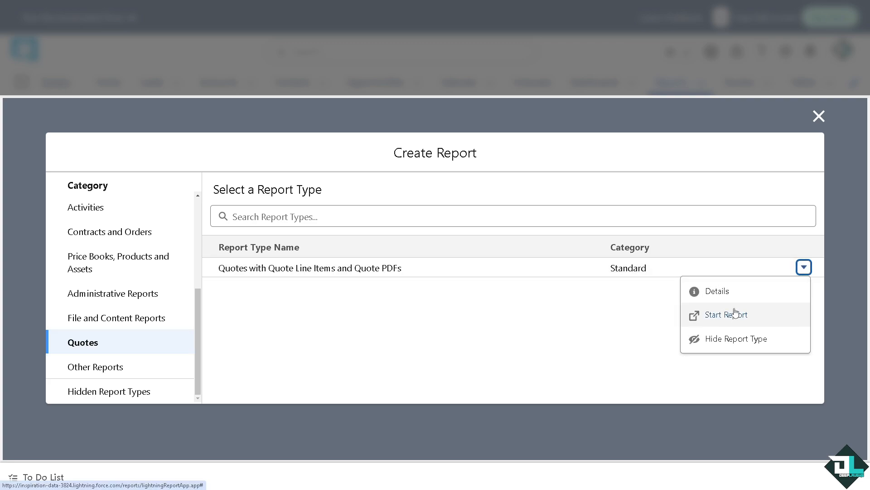
{"action": "left_click", "coordinate": [627, 278]}
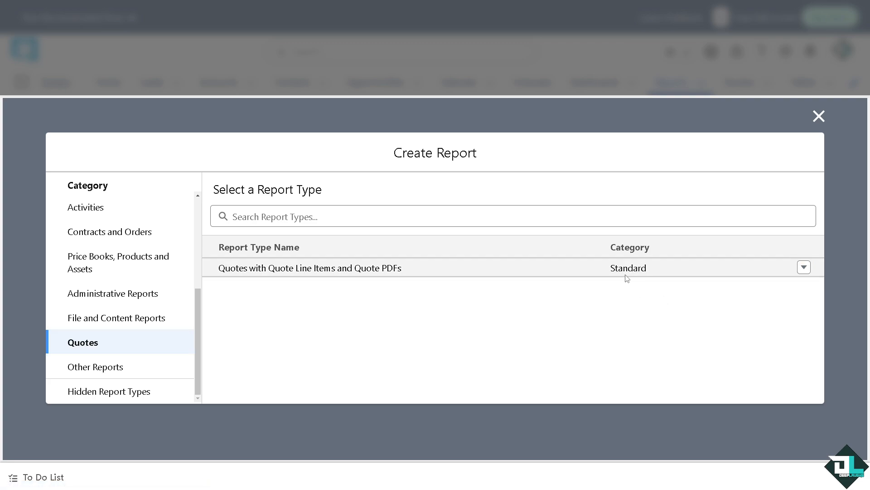
{"action": "left_click", "coordinate": [625, 271]}
{"action": "left_click", "coordinate": [721, 267]}
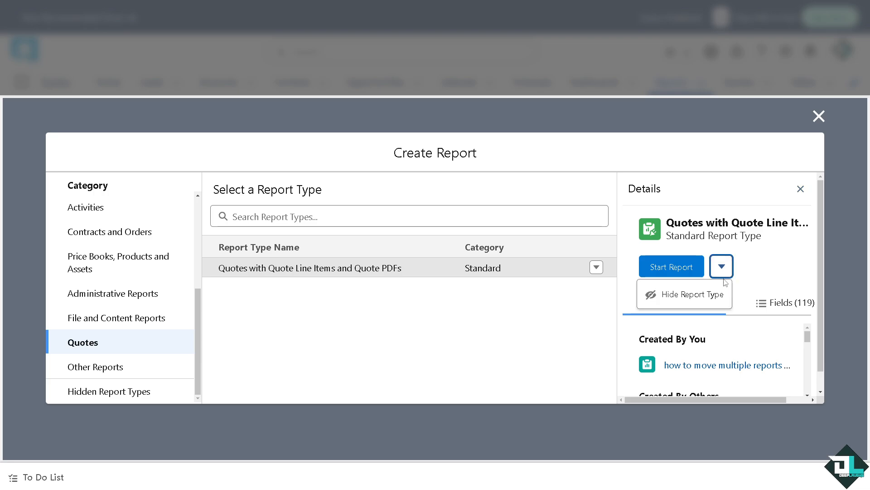
{"action": "left_click", "coordinate": [778, 271]}
{"action": "left_click", "coordinate": [722, 268]}
{"action": "left_click", "coordinate": [766, 274]}
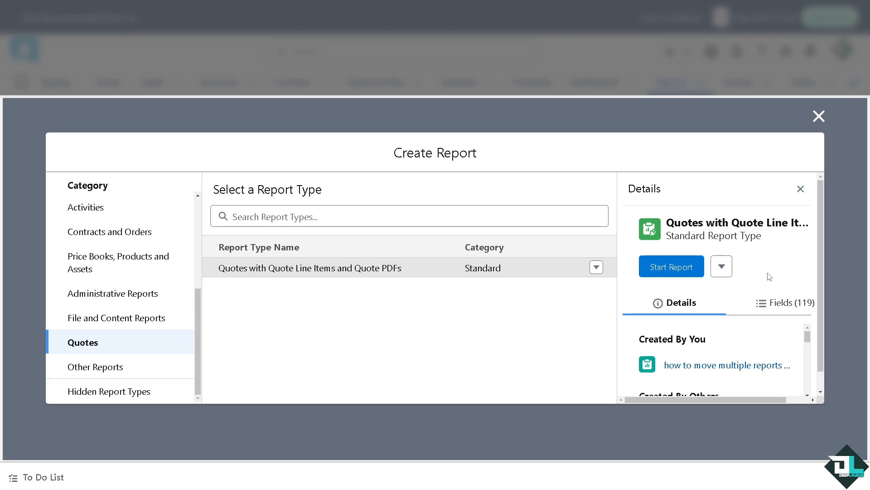
{"action": "scroll", "coordinate": [684, 269], "scroll_direction": "down", "scroll_amount": 1}
{"action": "scroll", "coordinate": [682, 270], "scroll_direction": "up", "scroll_amount": 1}
{"action": "left_click", "coordinate": [680, 267]}
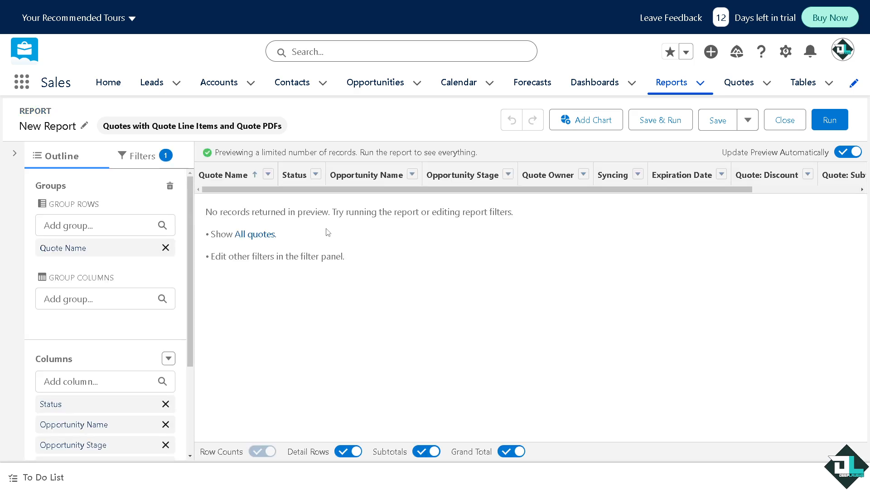
Add Quote ID and Owner Email as group rows in the report outline
{"action": "left_click", "coordinate": [126, 225]}
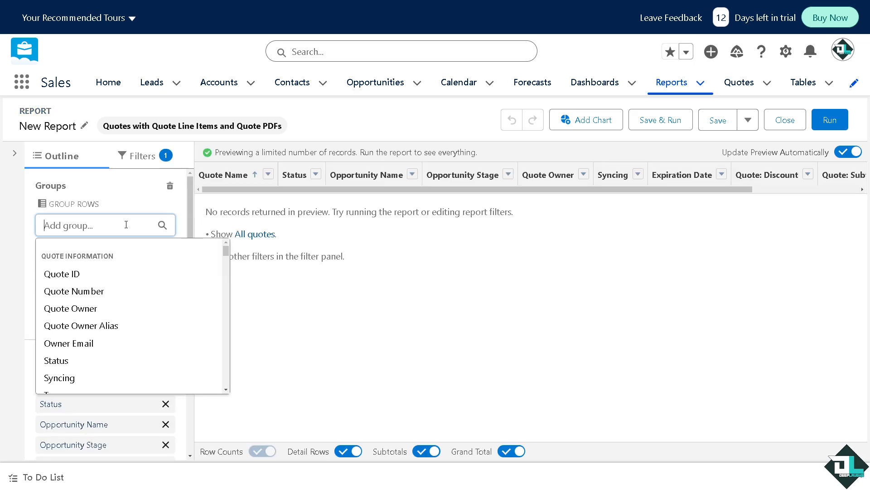
{"action": "left_click", "coordinate": [86, 273]}
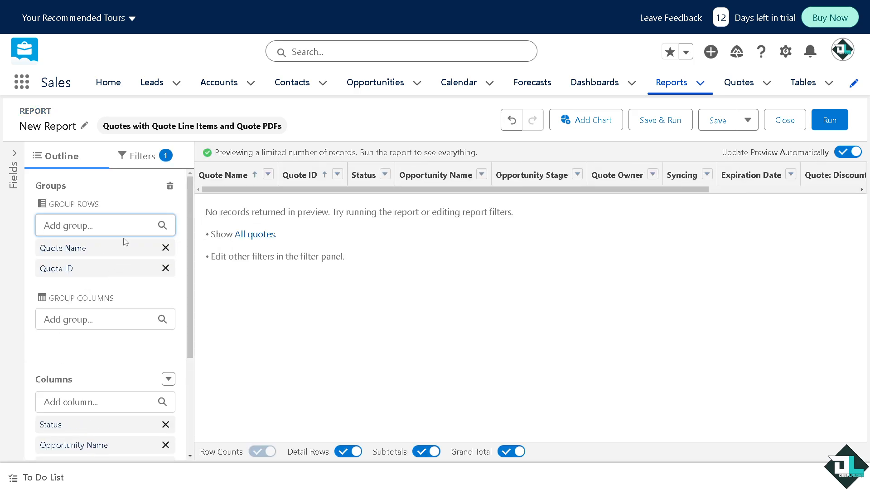
{"action": "left_click", "coordinate": [125, 226]}
{"action": "left_click", "coordinate": [102, 326]}
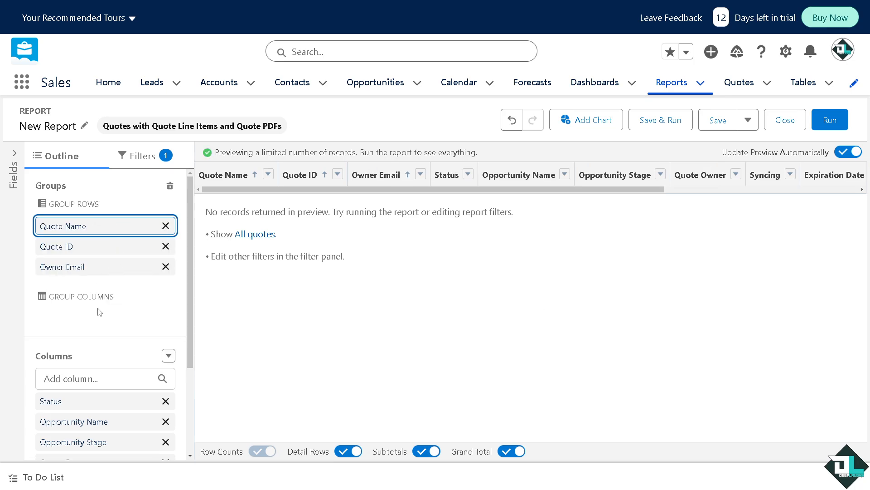
{"action": "scroll", "coordinate": [100, 312], "scroll_direction": "down", "scroll_amount": 2}
{"action": "scroll", "coordinate": [150, 295], "scroll_direction": "down", "scroll_amount": 1}
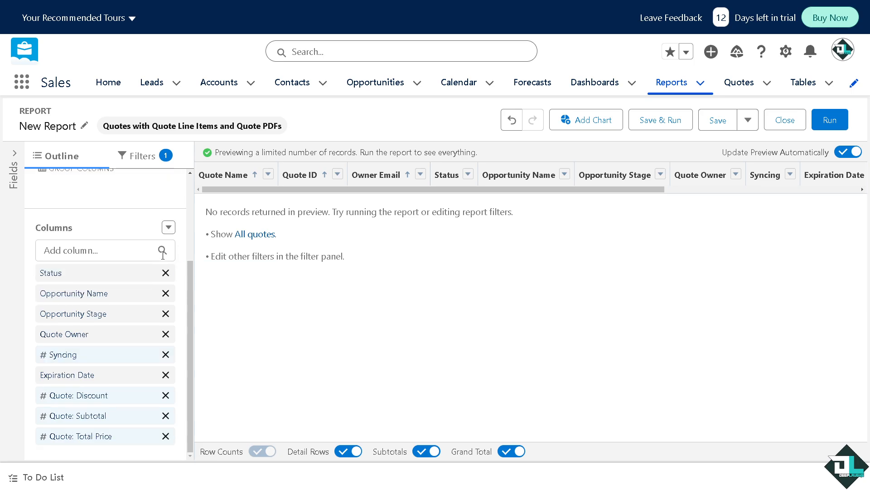
{"action": "left_click", "coordinate": [169, 226]}
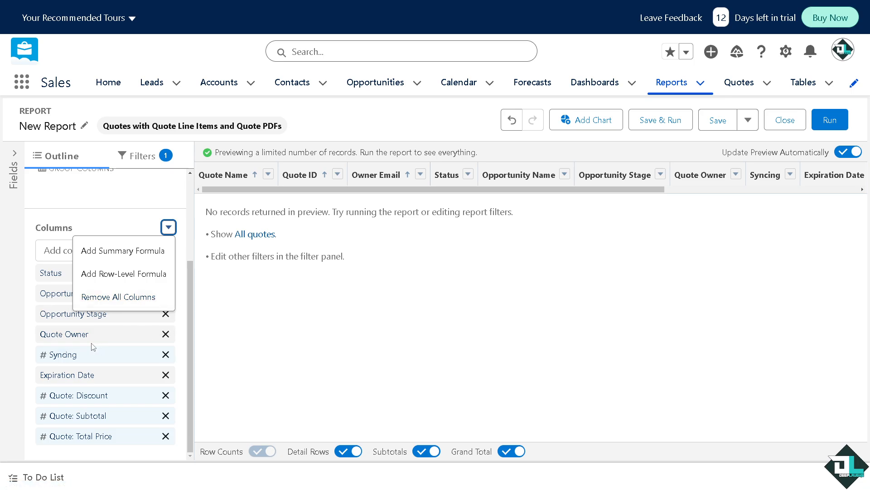
{"action": "left_click", "coordinate": [275, 355]}
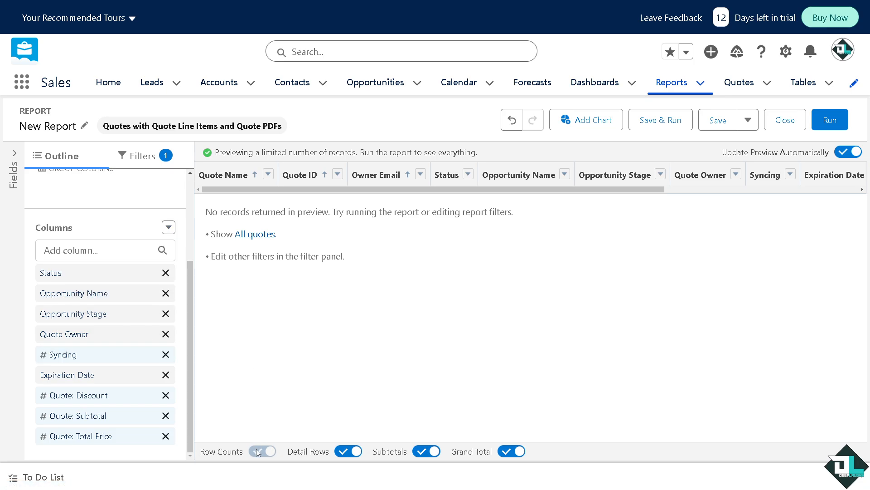
{"action": "left_click", "coordinate": [354, 455]}
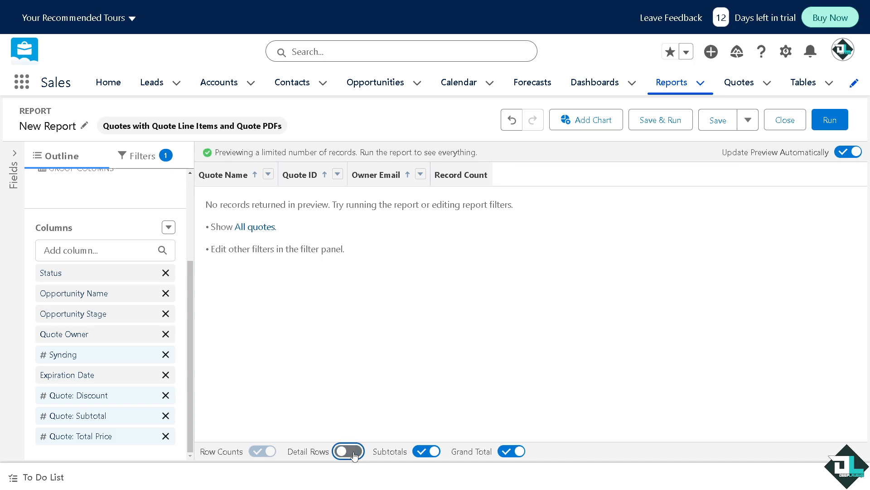
{"action": "left_click", "coordinate": [357, 455]}
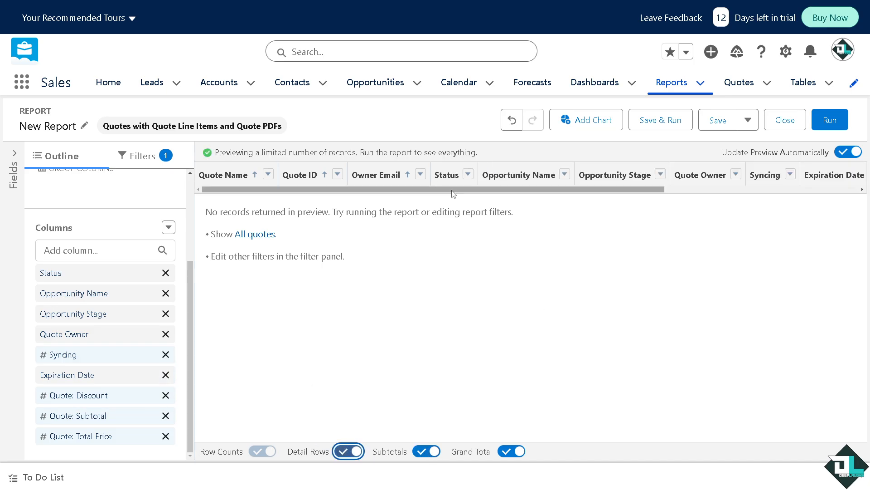
{"action": "left_click_drag", "start_coordinate": [217, 152], "coordinate": [494, 161]}
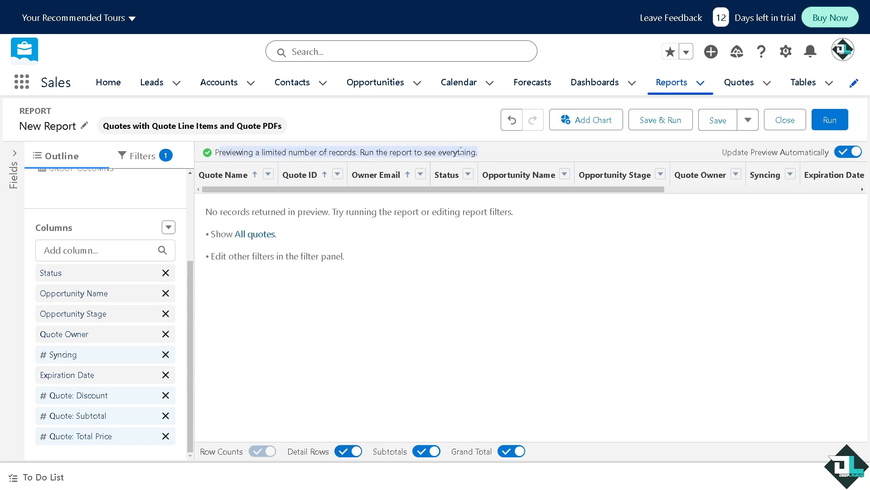
Run the report and enable field editing on its results
{"action": "left_click", "coordinate": [830, 120]}
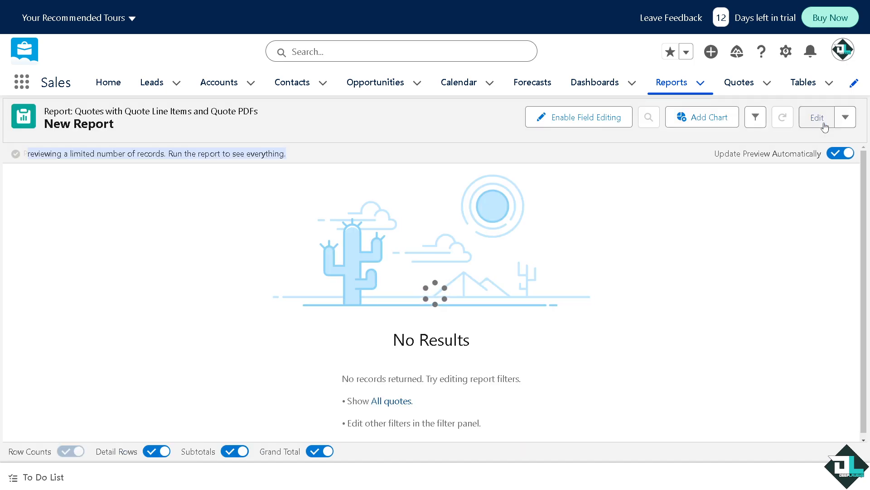
{"action": "scroll", "coordinate": [370, 265], "scroll_direction": "down", "scroll_amount": 1}
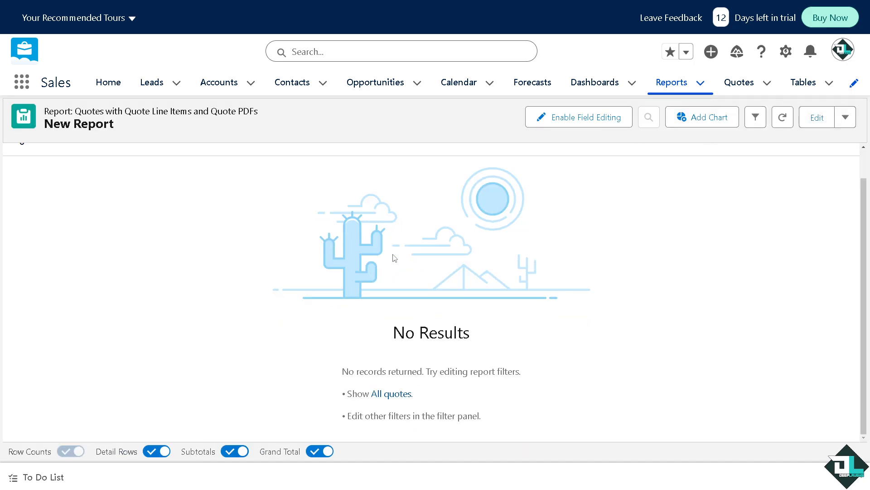
{"action": "scroll", "coordinate": [394, 258], "scroll_direction": "up", "scroll_amount": 1}
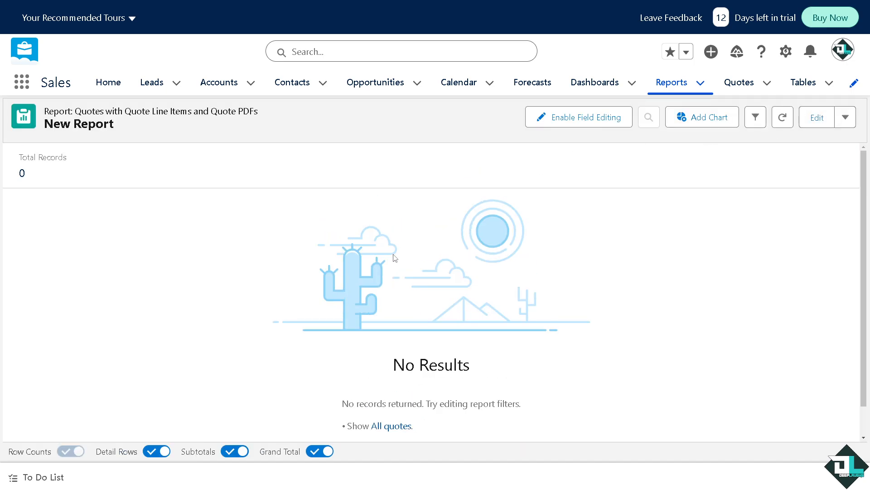
{"action": "left_click", "coordinate": [589, 119]}
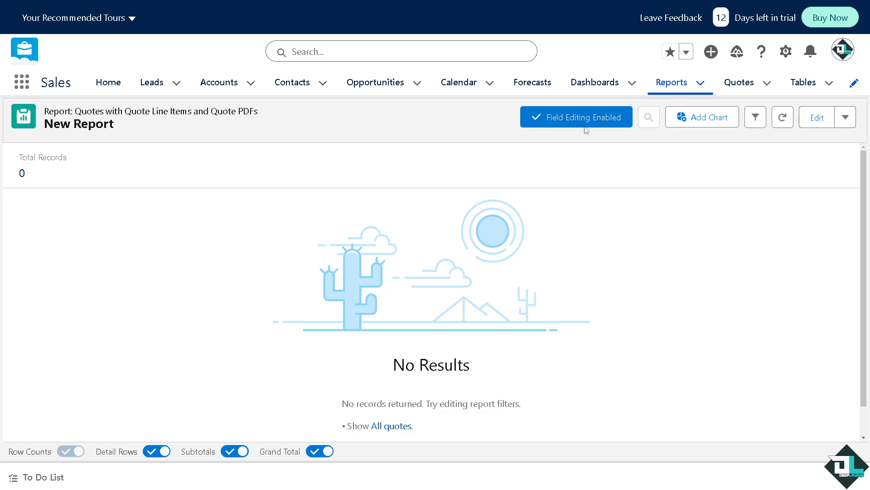
{"action": "left_click", "coordinate": [694, 123]}
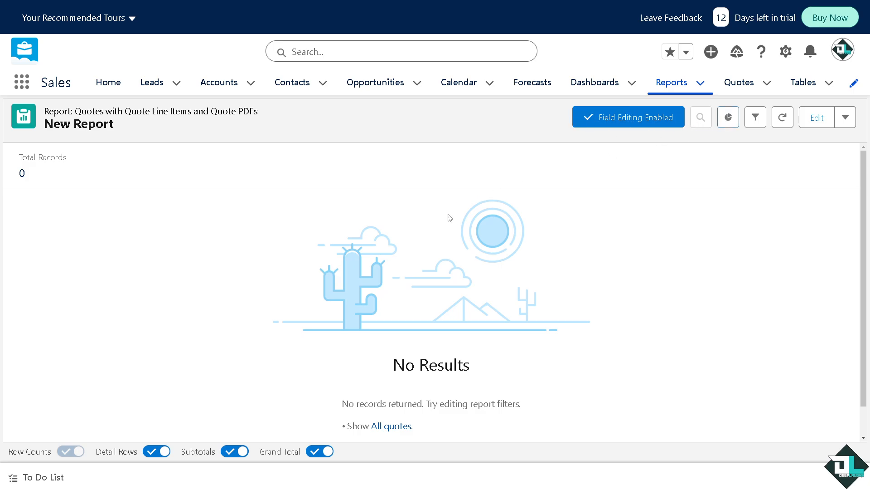
Open the report's save properties and enter how to build reports on salesforce as both the report name and description
{"action": "left_click", "coordinate": [818, 118]}
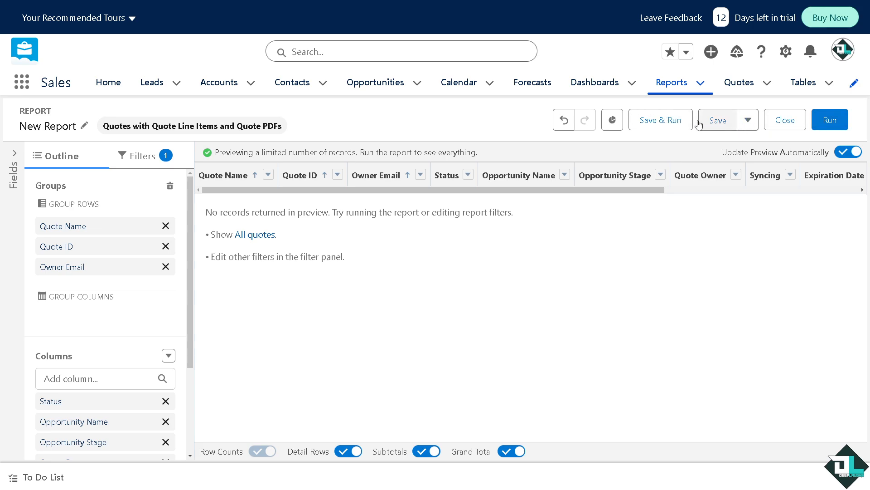
{"action": "left_click", "coordinate": [748, 121]}
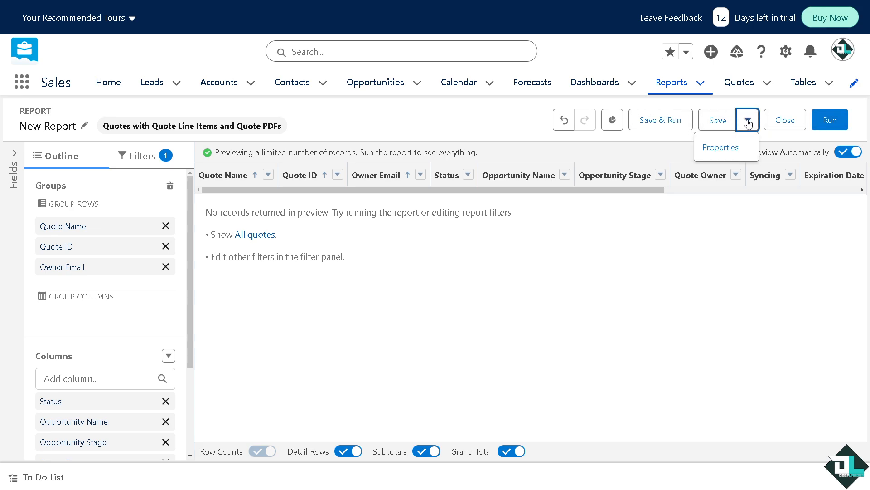
{"action": "left_click", "coordinate": [723, 148]}
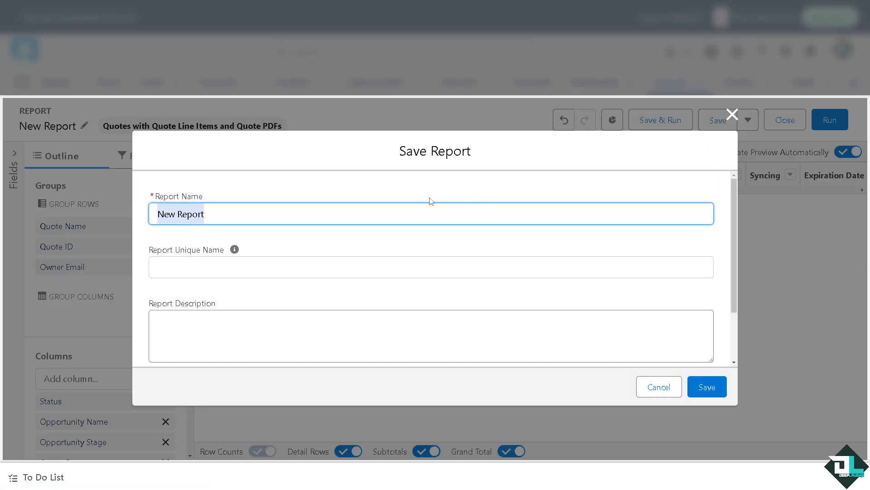
{"action": "type", "text": "how to build reports on salesforce"}
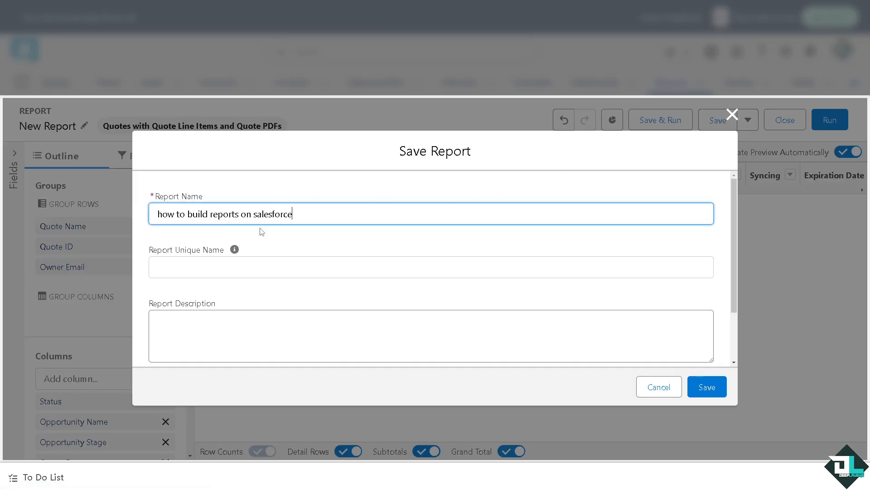
{"action": "left_click", "coordinate": [242, 322]}
{"action": "type", "text": "how to build reports on salesforce"}
Choose Share Report Folder as the report's folder and save the report
{"action": "scroll", "coordinate": [357, 320], "scroll_direction": "down", "scroll_amount": 3}
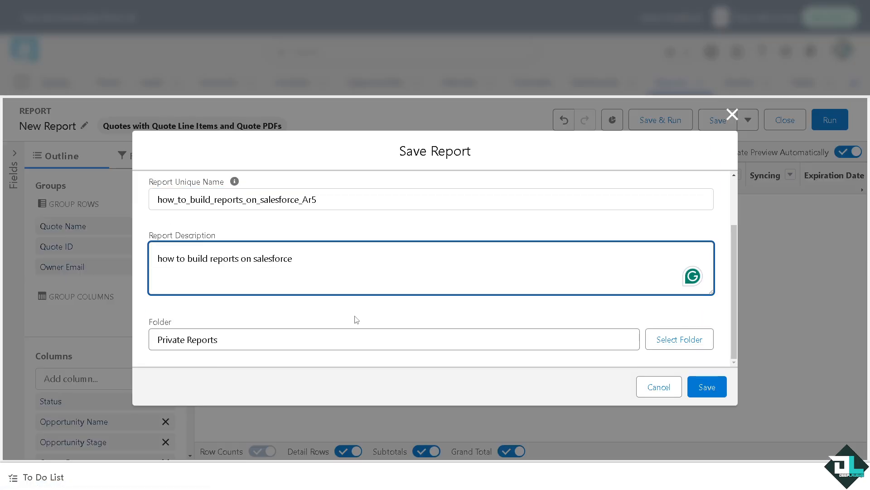
{"action": "left_click", "coordinate": [653, 337]}
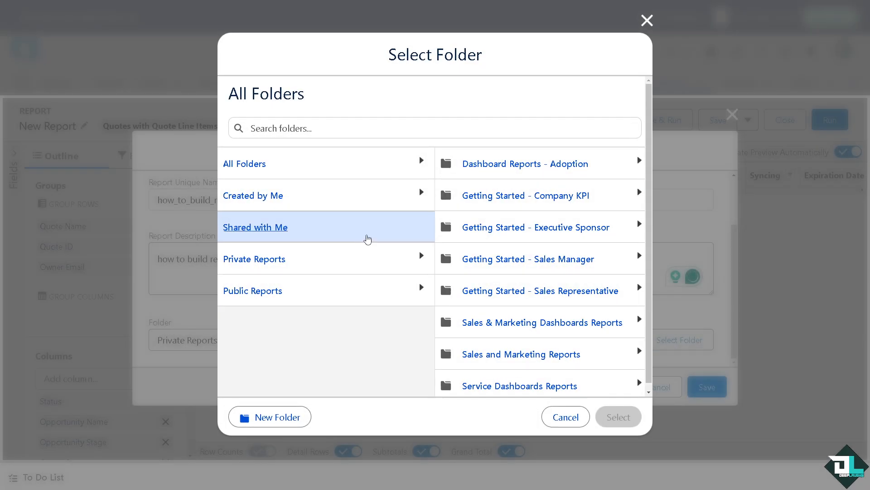
{"action": "scroll", "coordinate": [454, 315], "scroll_direction": "down", "scroll_amount": 1}
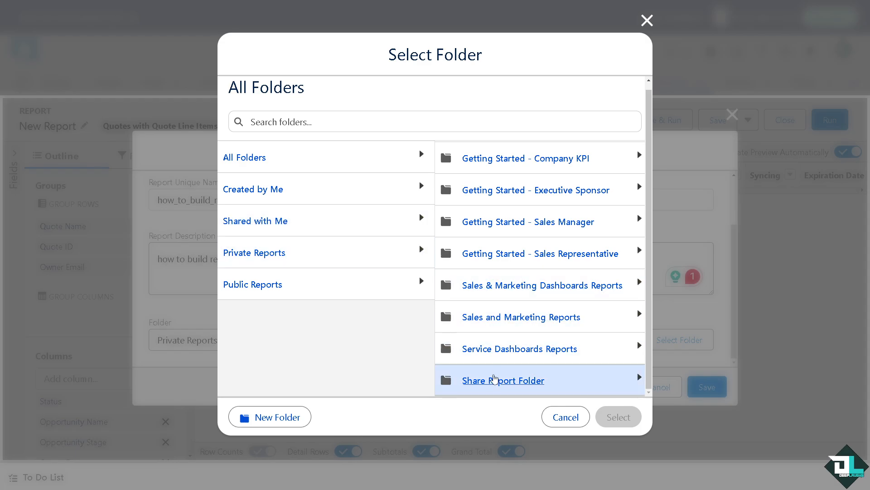
{"action": "left_click", "coordinate": [493, 383]}
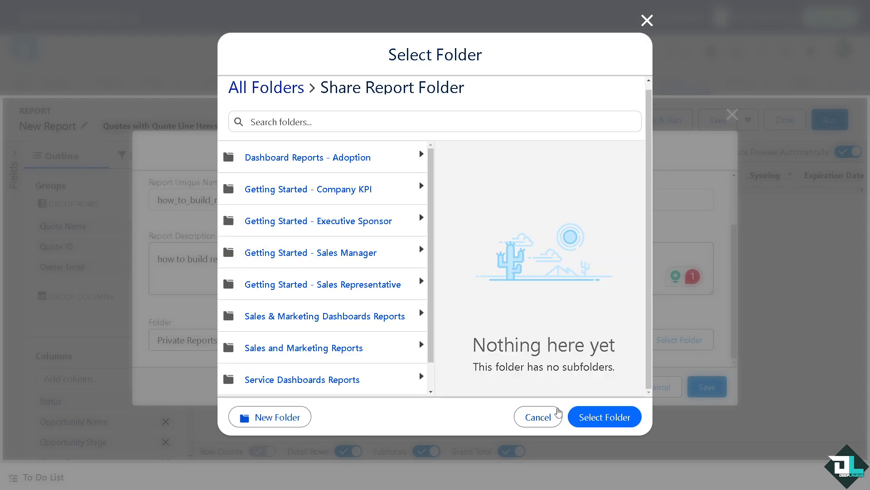
{"action": "left_click", "coordinate": [597, 420]}
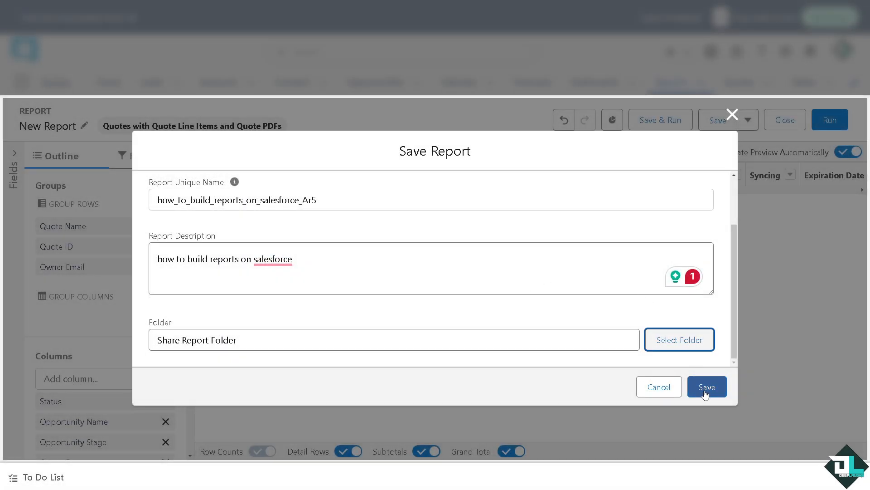
{"action": "left_click", "coordinate": [708, 389]}
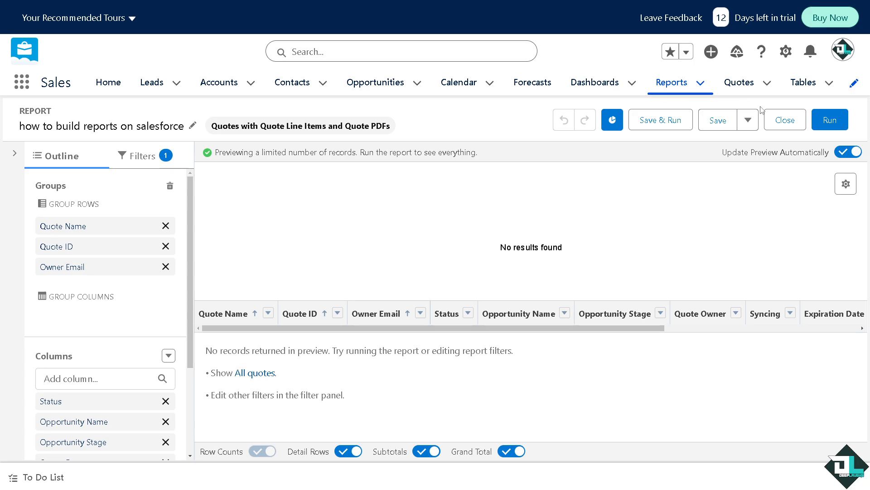
{"action": "left_click", "coordinate": [747, 121]}
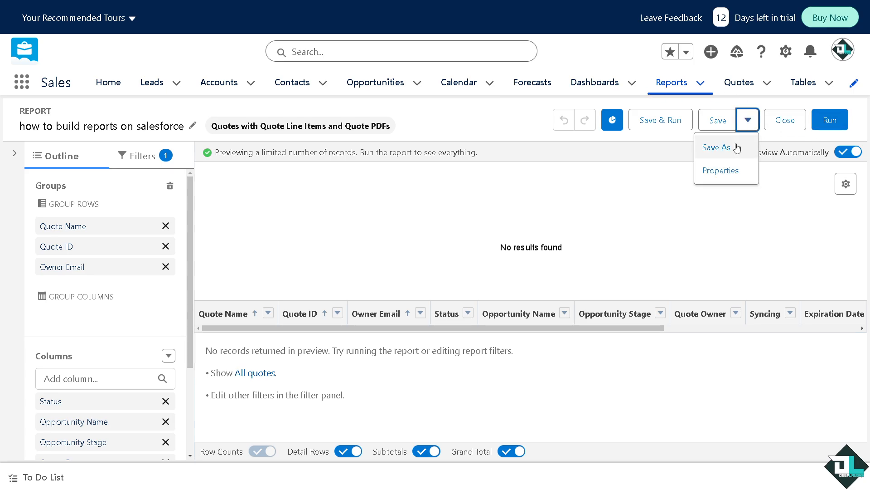
{"action": "left_click", "coordinate": [717, 147]}
{"action": "scroll", "coordinate": [436, 267], "scroll_direction": "down", "scroll_amount": 2}
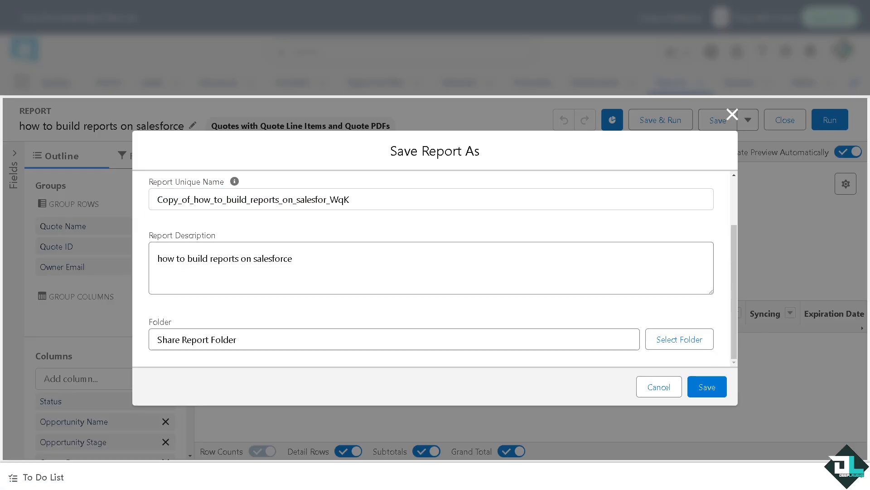
{"action": "scroll", "coordinate": [348, 239], "scroll_direction": "up", "scroll_amount": 2}
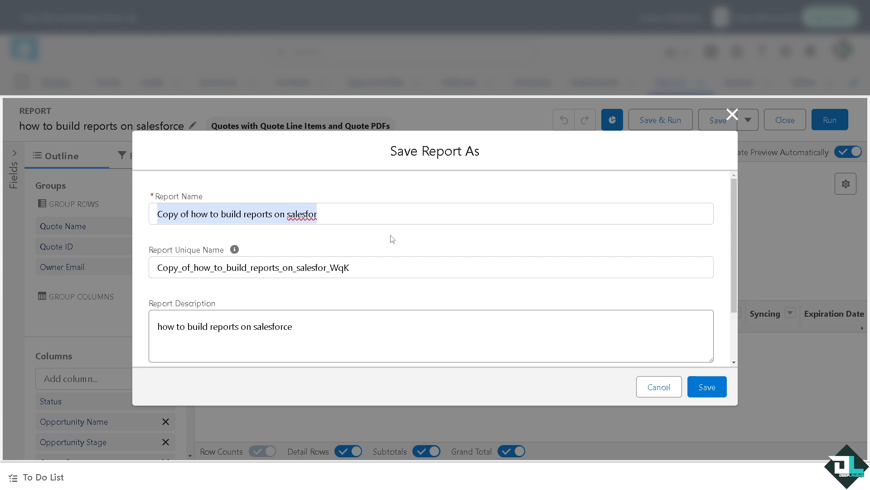
{"action": "left_click", "coordinate": [732, 114]}
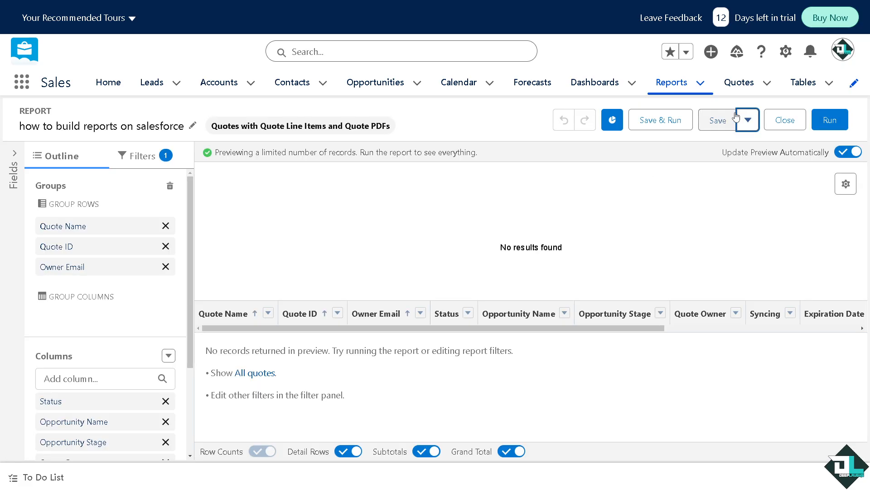
Leave the report builder and return to the recent reports list
{"action": "left_click", "coordinate": [613, 120]}
{"action": "left_click", "coordinate": [614, 122]}
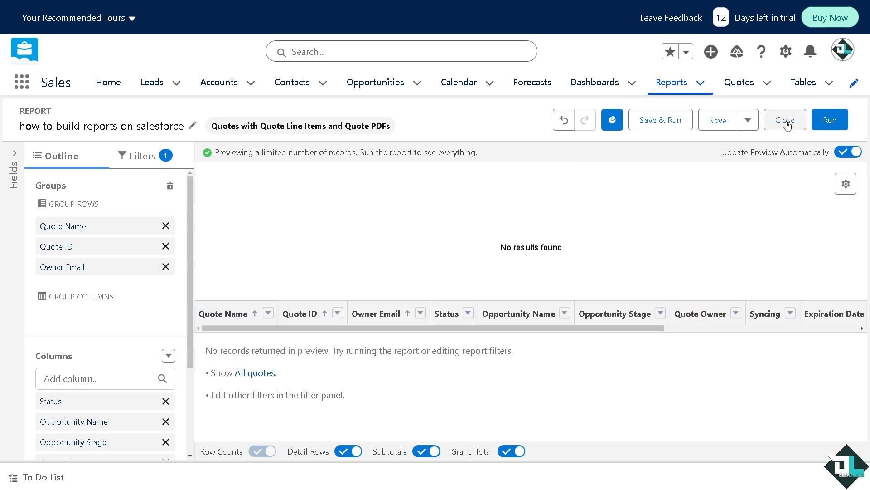
{"action": "left_click", "coordinate": [854, 84]}
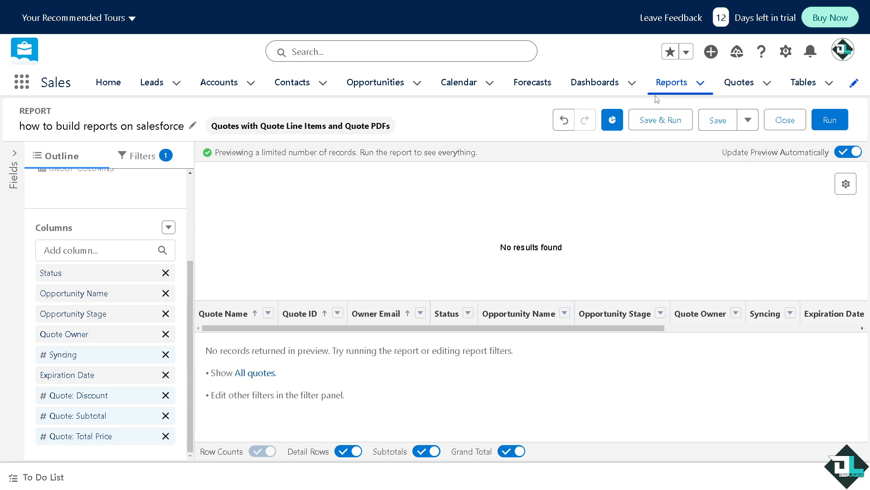
{"action": "left_click", "coordinate": [671, 82]}
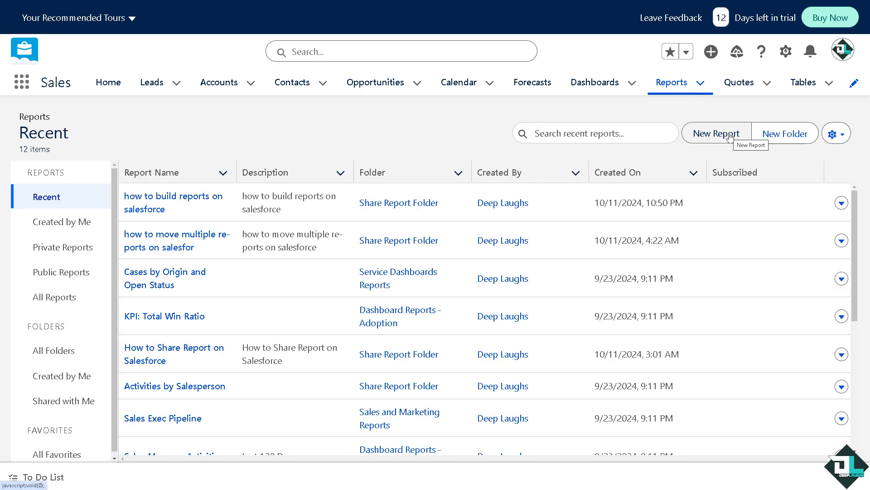
{"action": "left_click", "coordinate": [841, 137]}
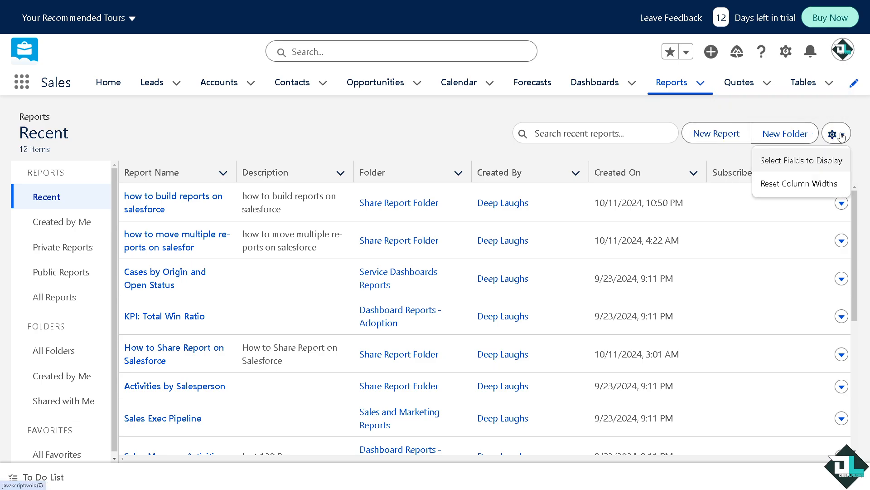
{"action": "left_click", "coordinate": [795, 169]}
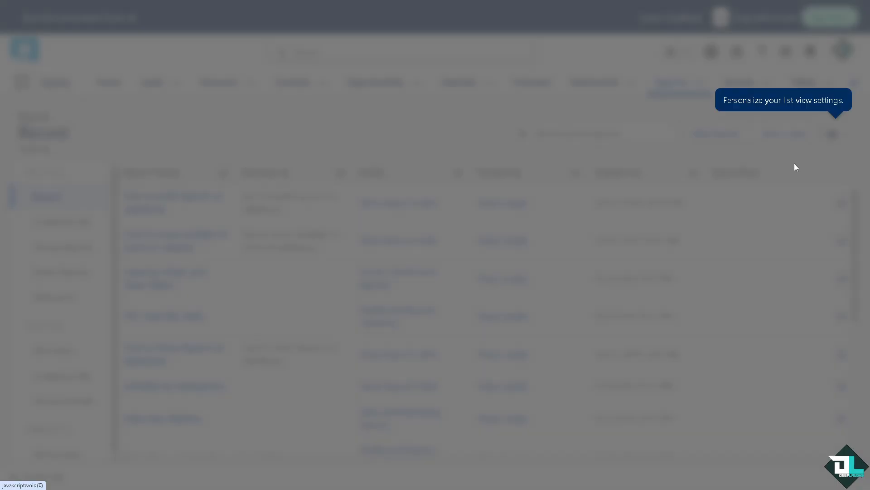
{"action": "left_click", "coordinate": [272, 190]}
{"action": "left_click", "coordinate": [318, 209]}
{"action": "left_click", "coordinate": [295, 201]}
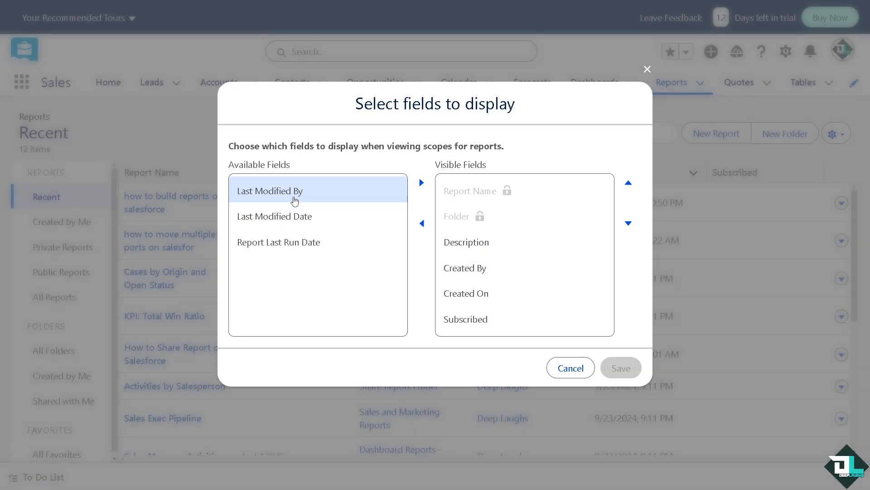
{"action": "left_click", "coordinate": [315, 226]}
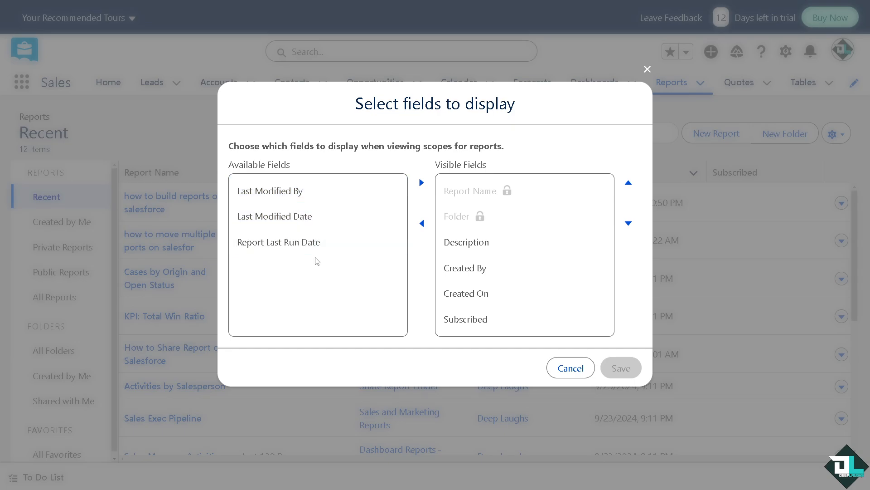
{"action": "left_click", "coordinate": [571, 368]}
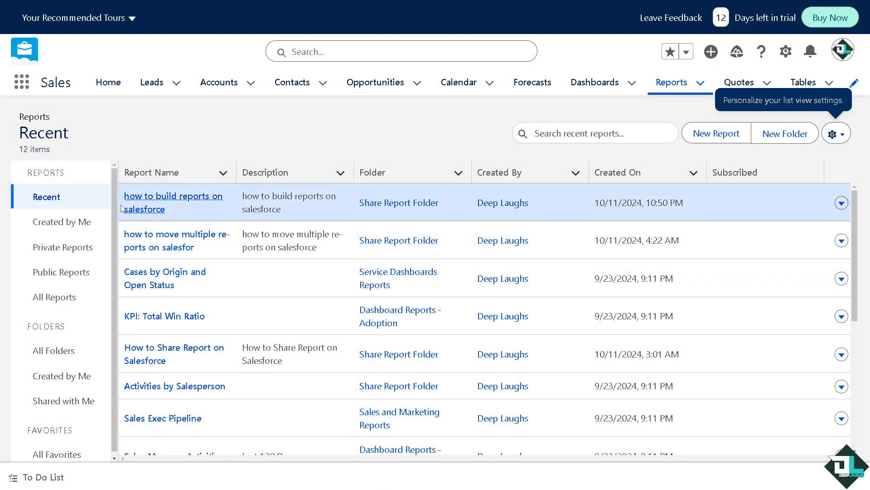
Open the how to build reports on salesforce report from the recent reports list
{"action": "left_click", "coordinate": [136, 202]}
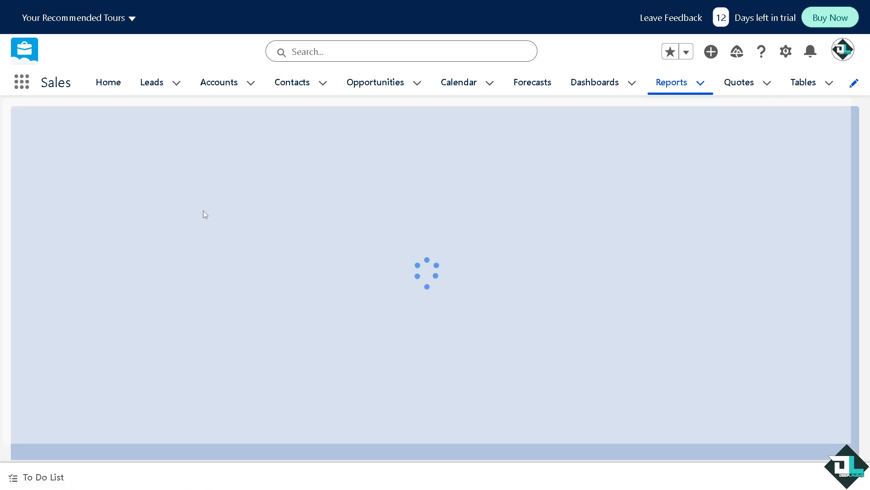